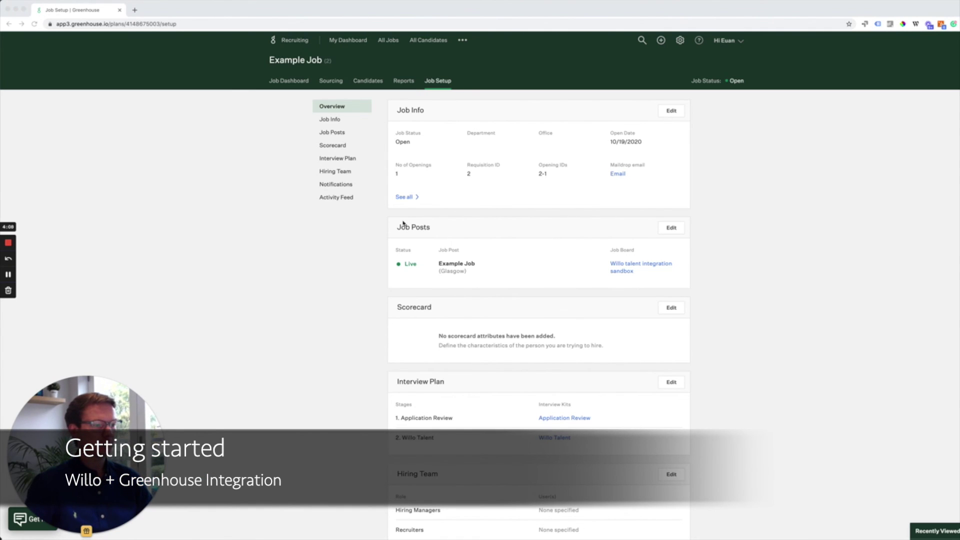
Reload Example Job's setup overview in Greenhouse
click(875, 239)
scroll(334, 246, down, 1)
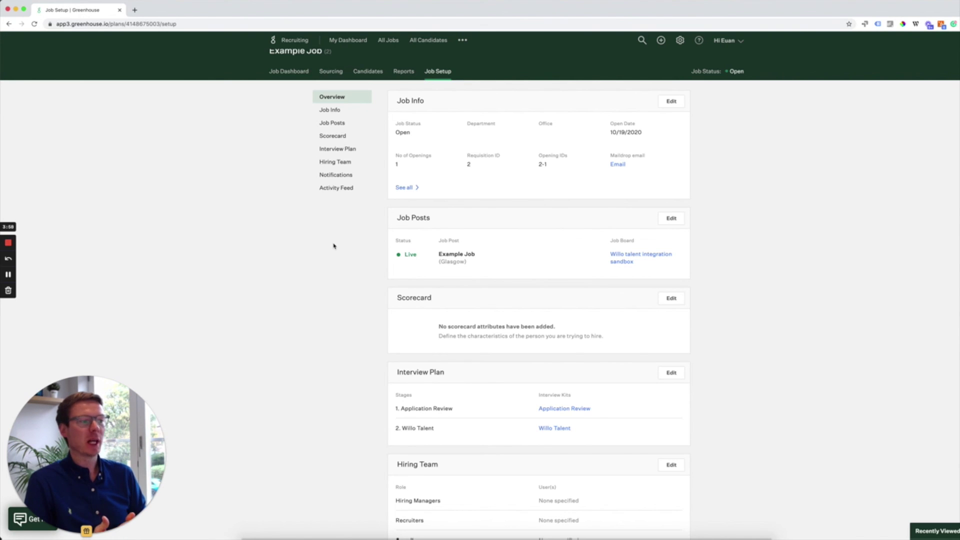
scroll(334, 246, up, 1)
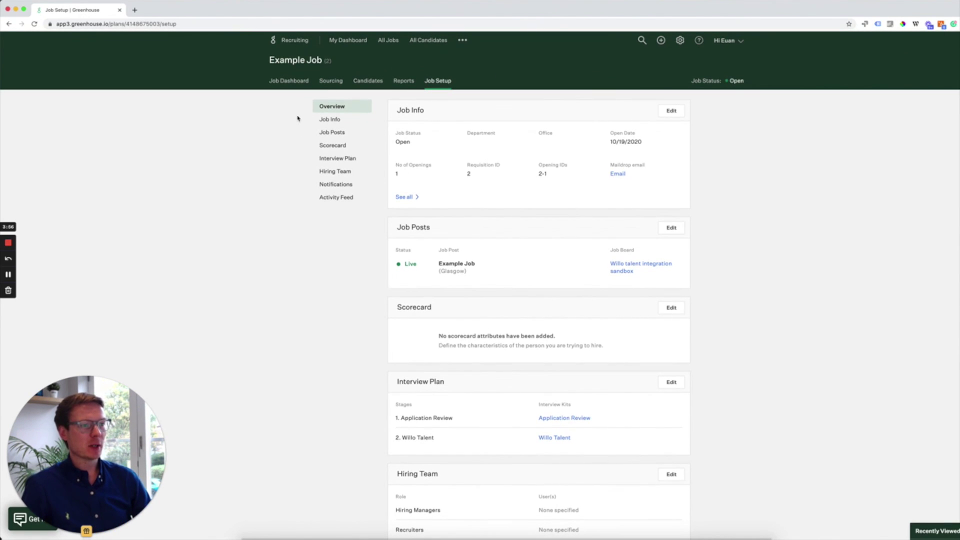
click(439, 83)
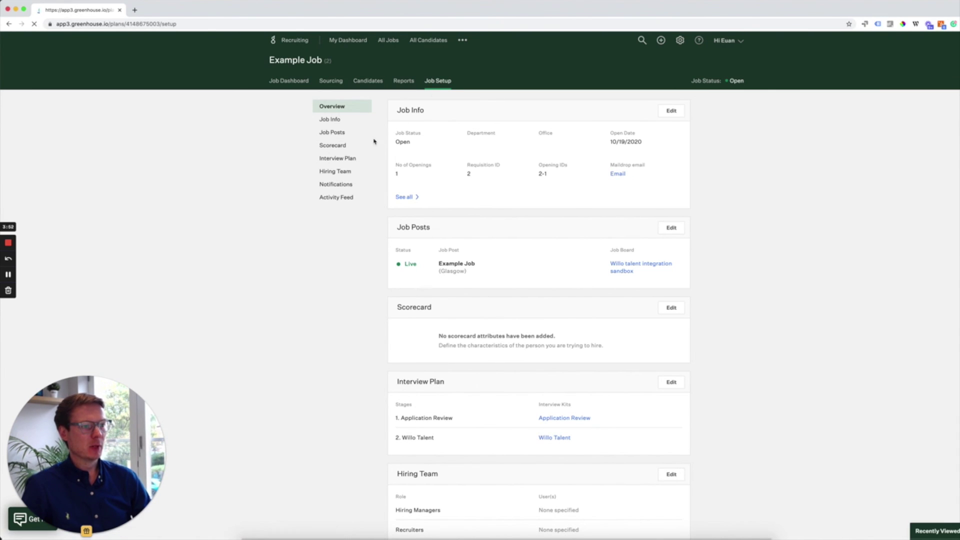
Delete the Willo Talent stage from the interview plan, leaving Application Review and Offer
click(351, 159)
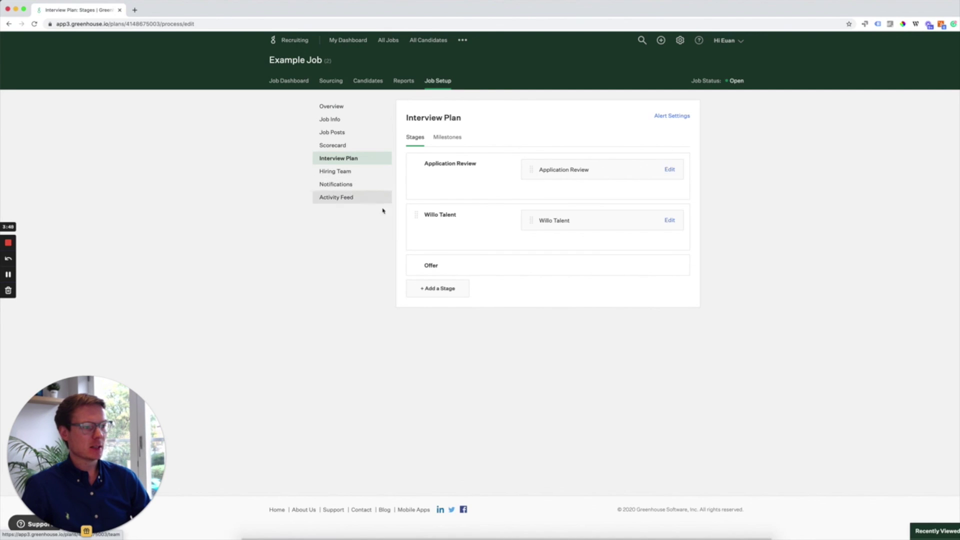
mouse_move(428, 221)
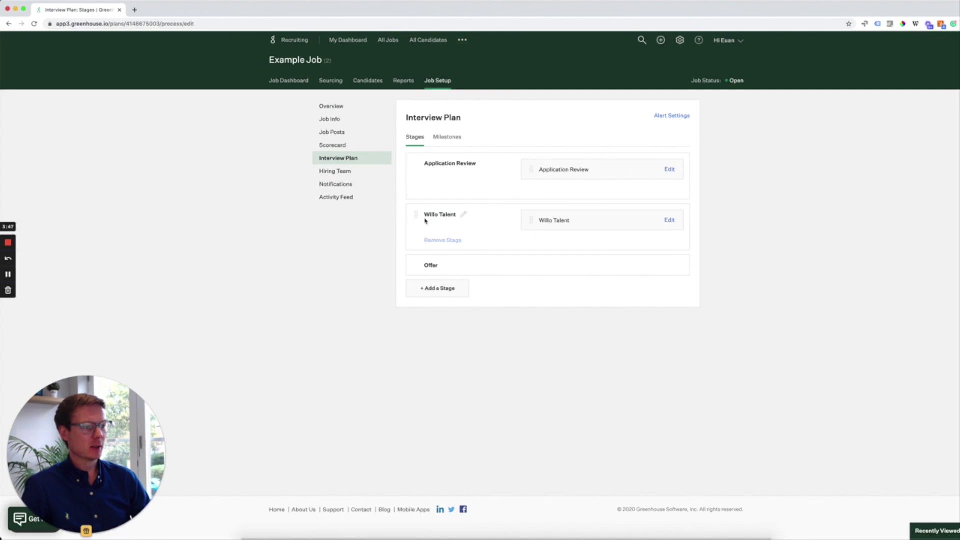
click(444, 240)
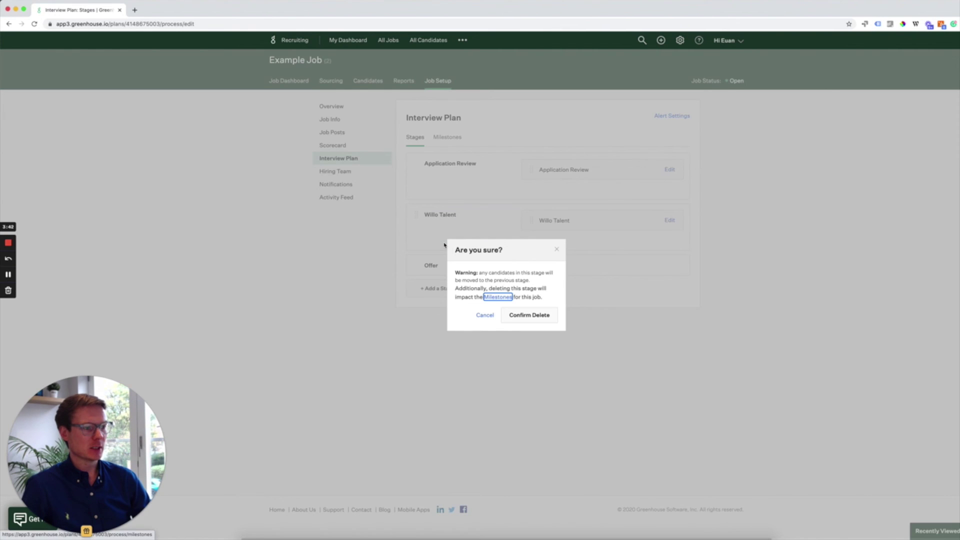
click(517, 315)
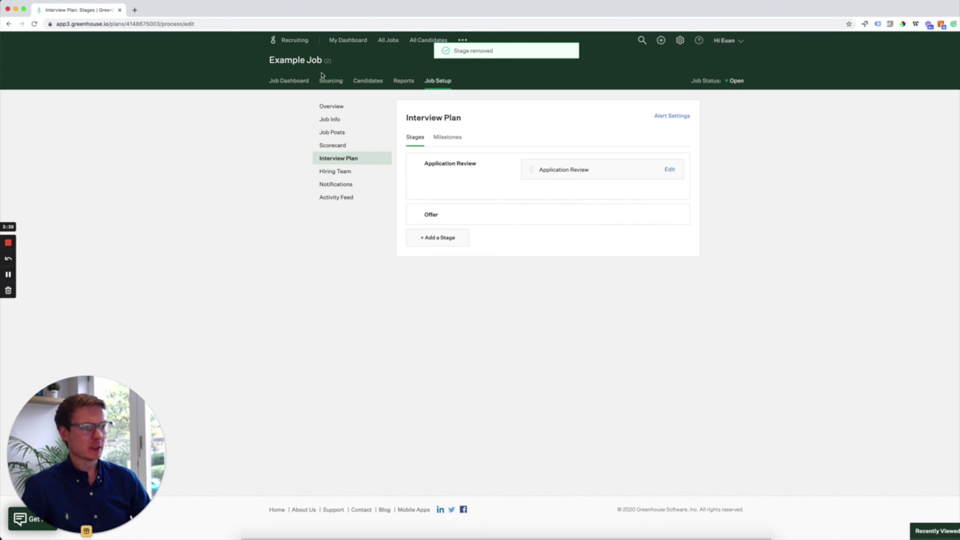
Add a Willo Talent stage to the plan, giving Application Review, Willo Talent, Offer
click(428, 239)
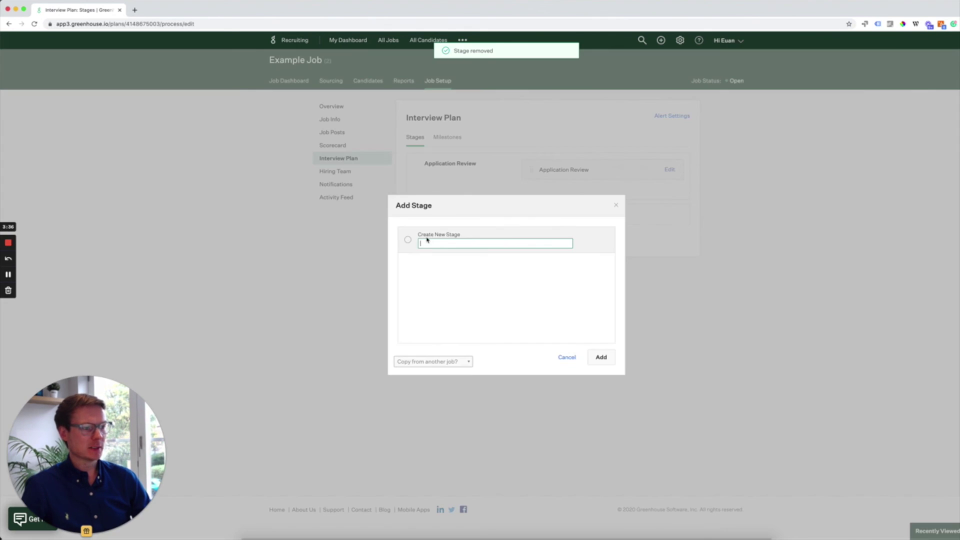
scroll(449, 305, down, 5)
scroll(449, 303, down, 3)
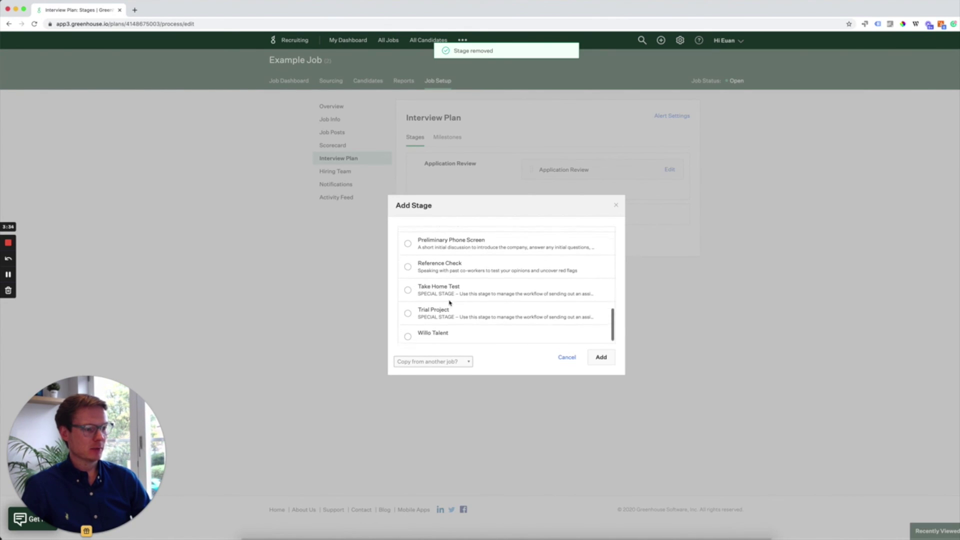
click(408, 332)
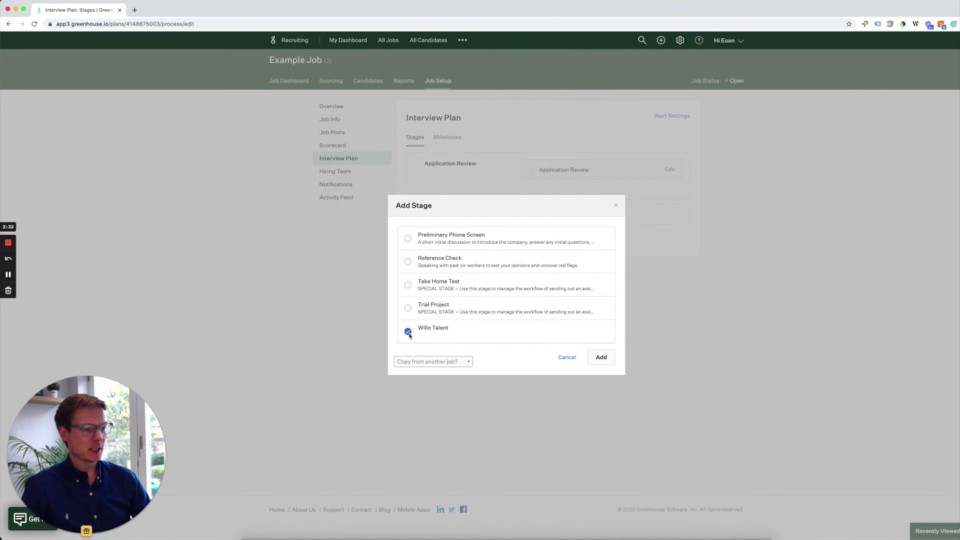
click(599, 358)
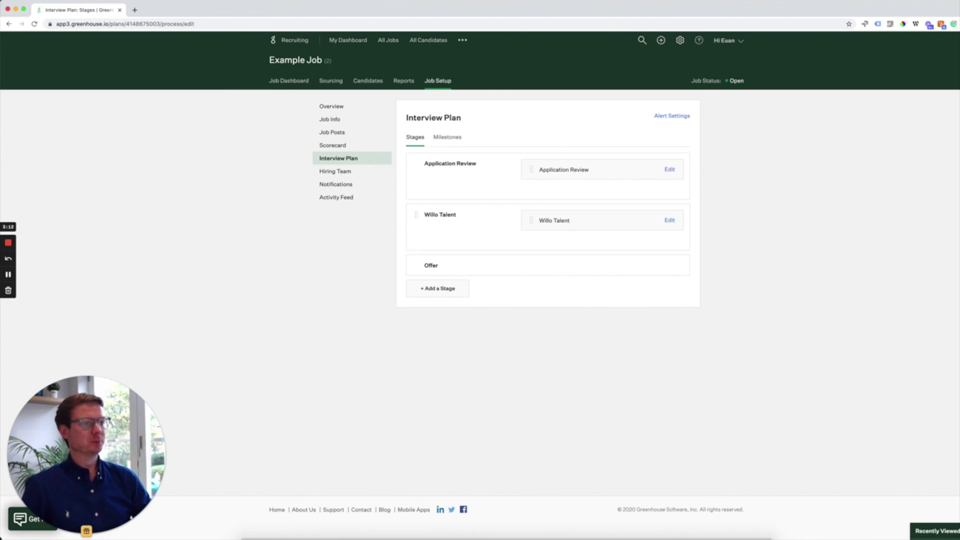
Move the job's candidate from Application Review into the Willo Talent stage
click(370, 82)
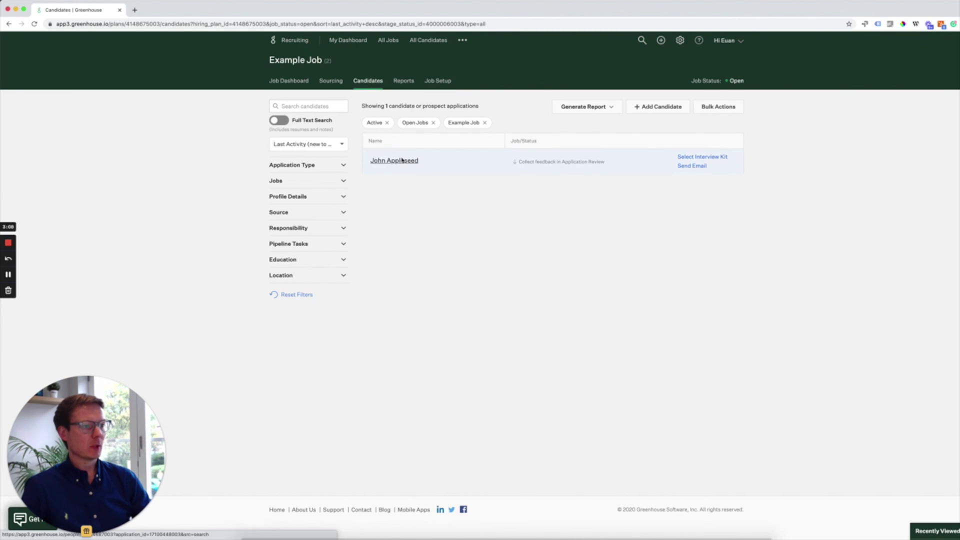
click(404, 162)
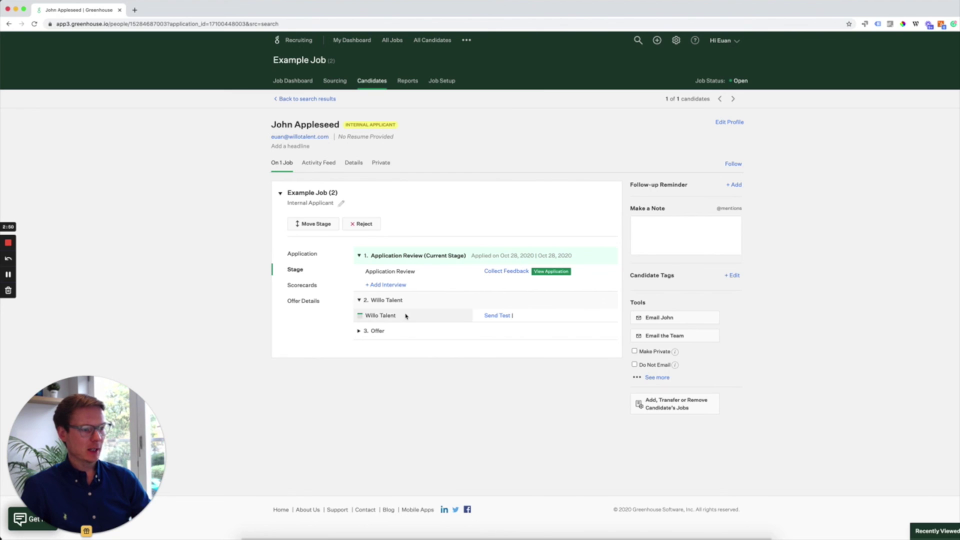
click(322, 224)
click(523, 294)
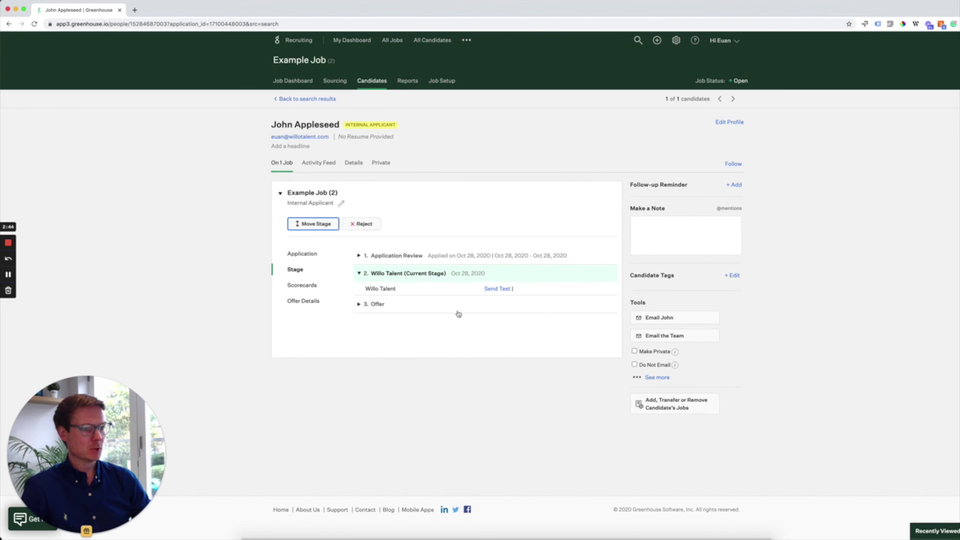
Send the candidate the General Manager Willo test, with one team member assigned as grader
click(497, 289)
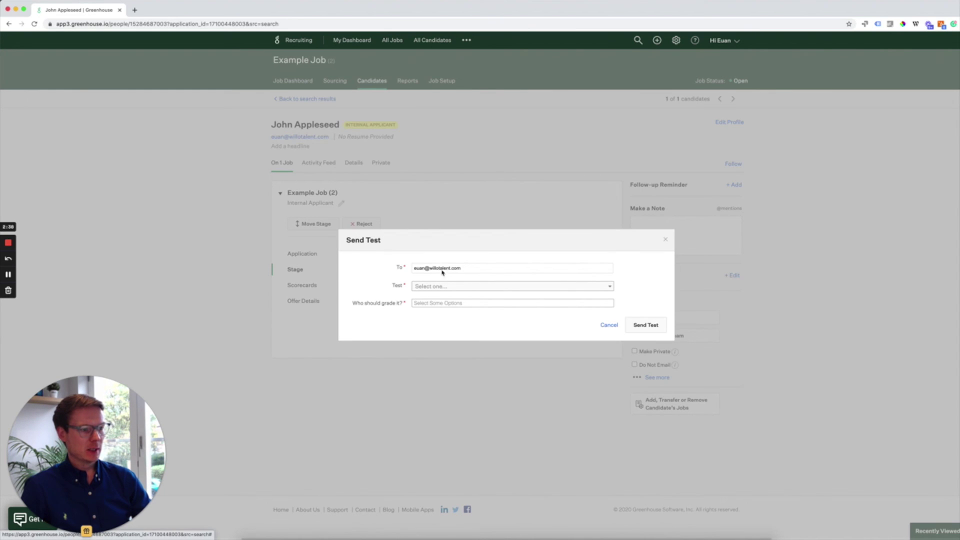
click(467, 286)
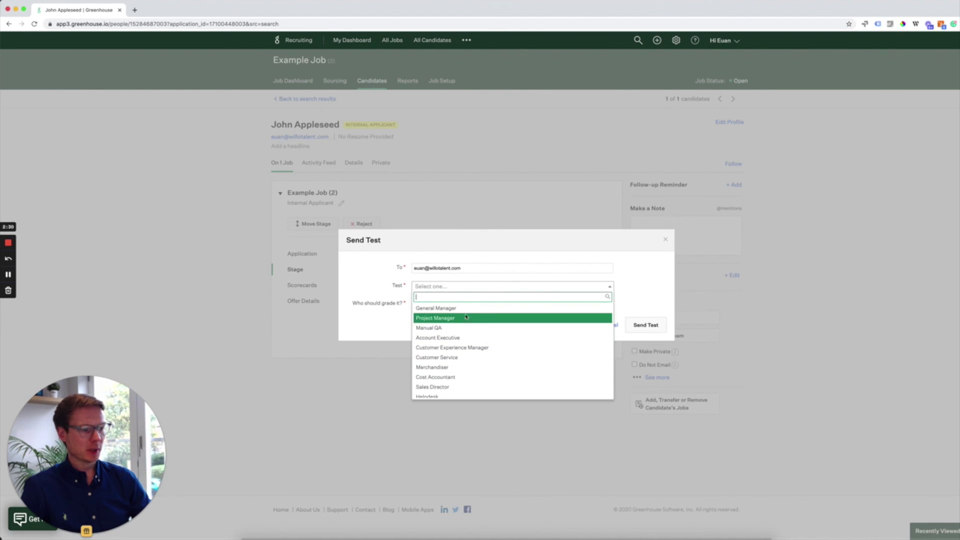
scroll(465, 353, down, 1)
scroll(461, 315, up, 1)
click(460, 313)
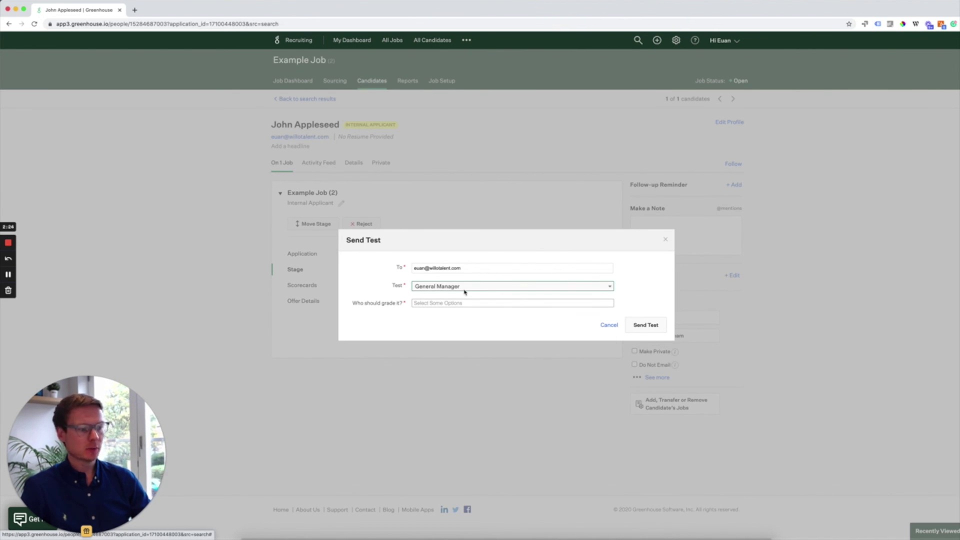
click(465, 303)
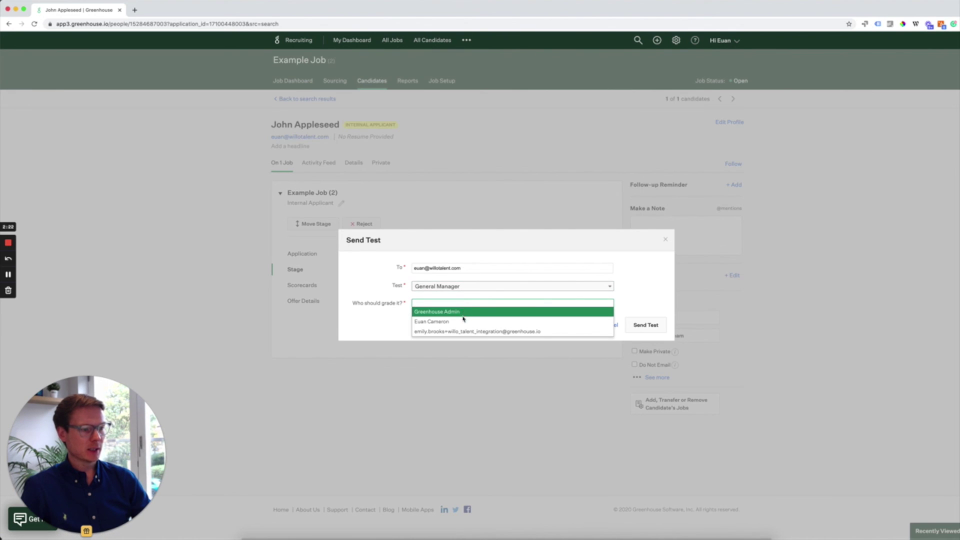
click(464, 321)
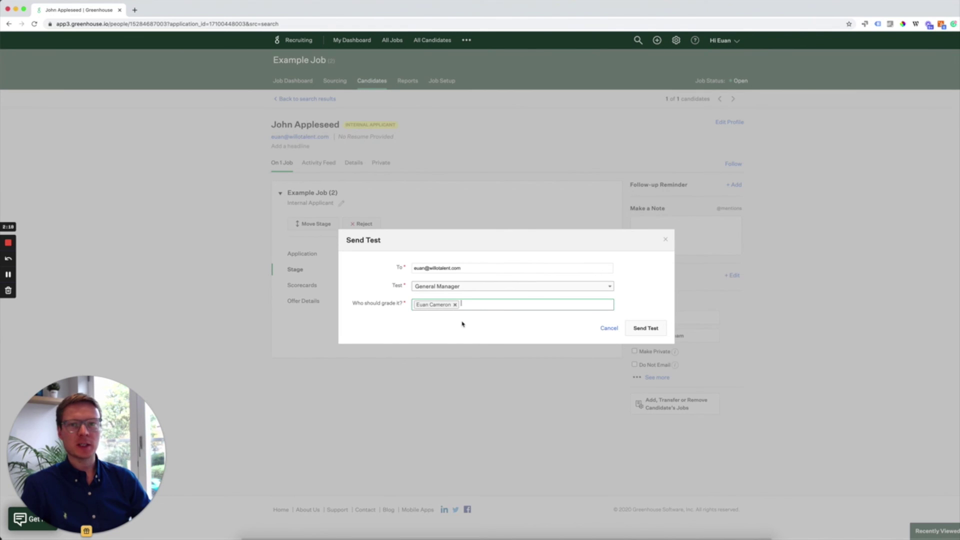
click(644, 331)
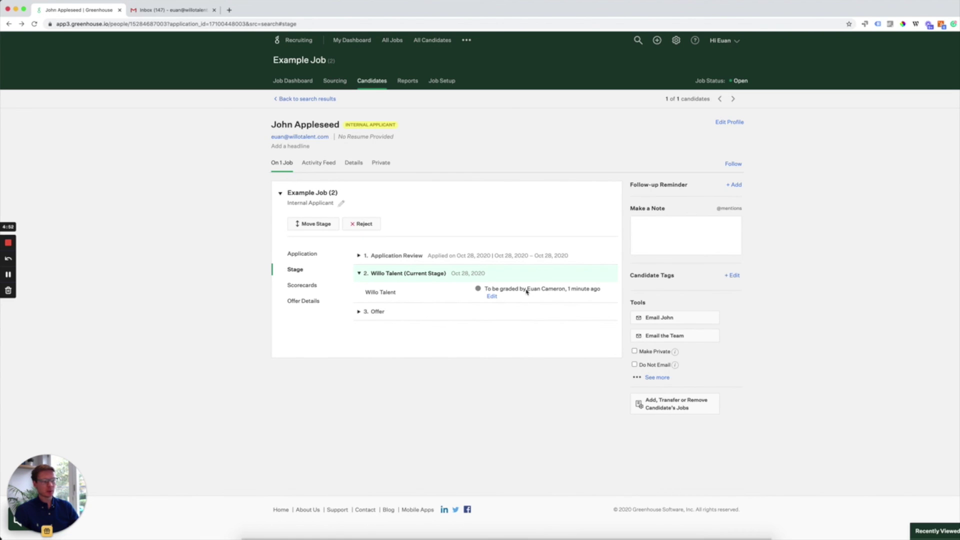
Open the Willo Talent interview kit for the candidate's completed test
click(391, 293)
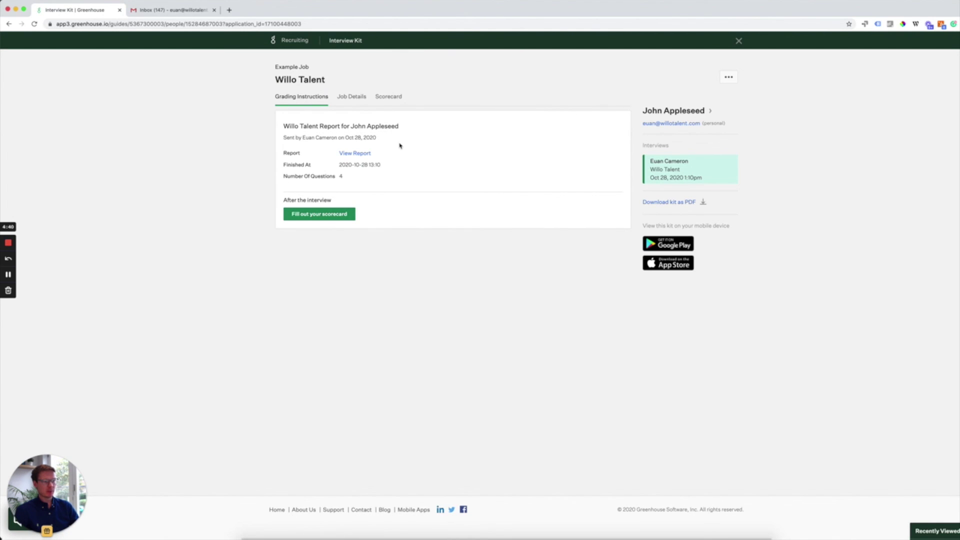
Open the candidate's Willo video report with four recorded answers
click(358, 154)
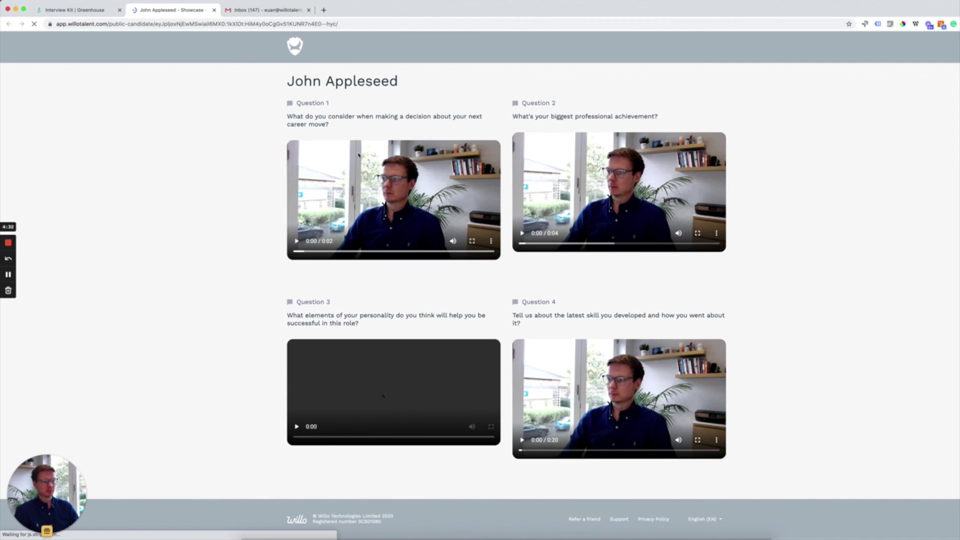
Play the Question 1 answer video, then go back to the Greenhouse interview kit
click(299, 243)
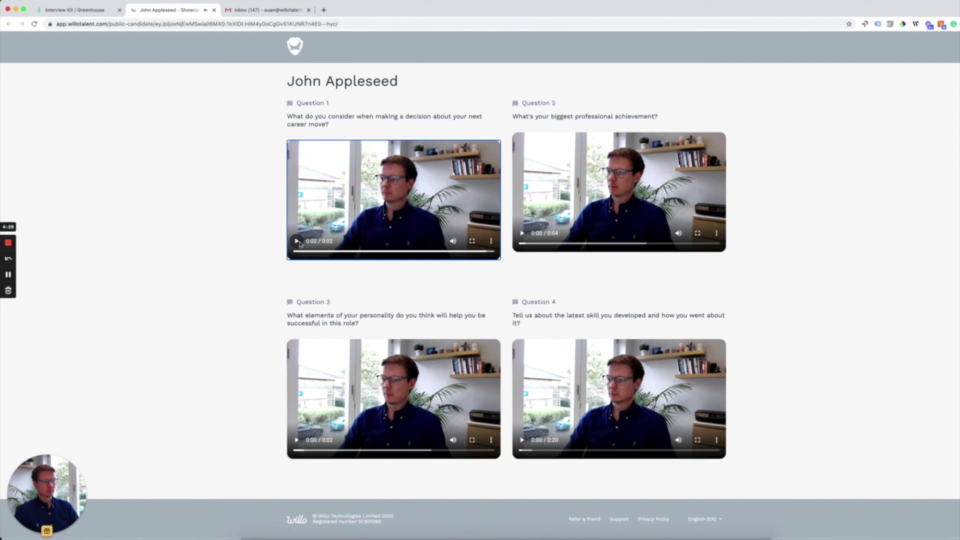
click(97, 13)
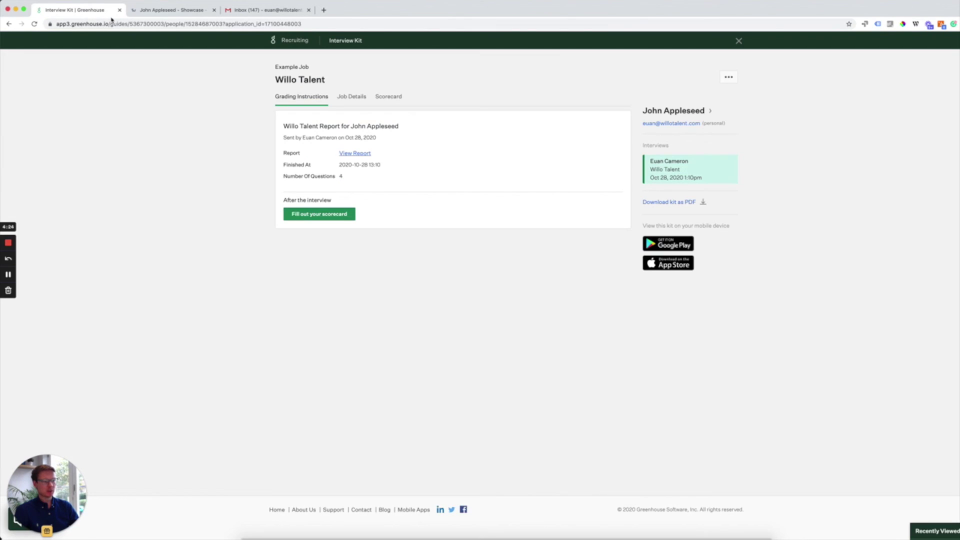
Submit the Willo Talent scorecard with placeholder key take-aways and a Yes recommendation
click(338, 218)
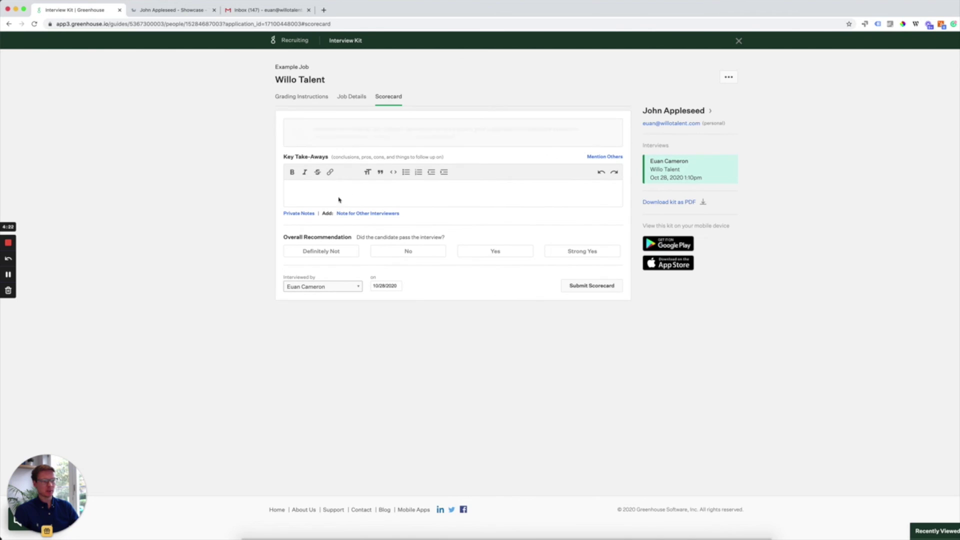
click(349, 194)
text(sdfsadfsdfsad f sdf sda f sdafdsf)
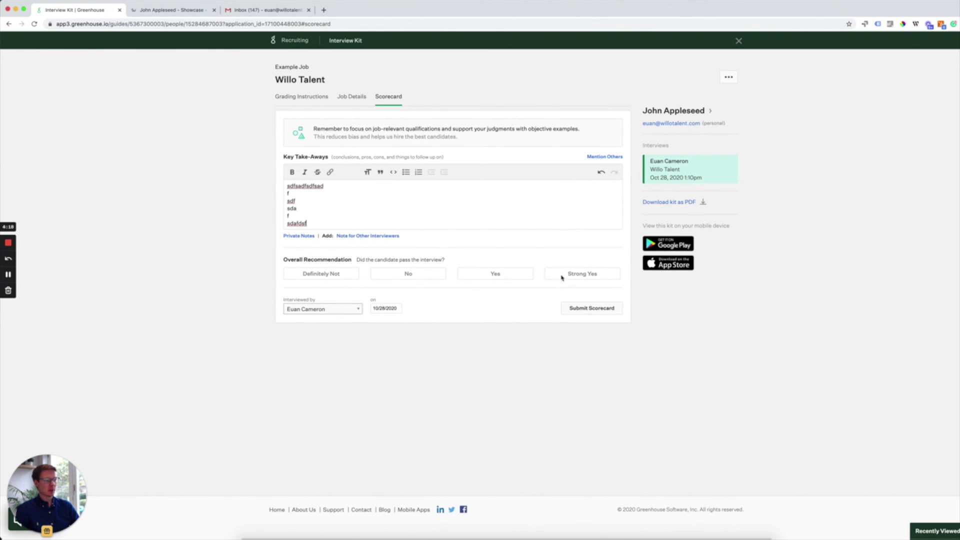
click(498, 277)
click(587, 309)
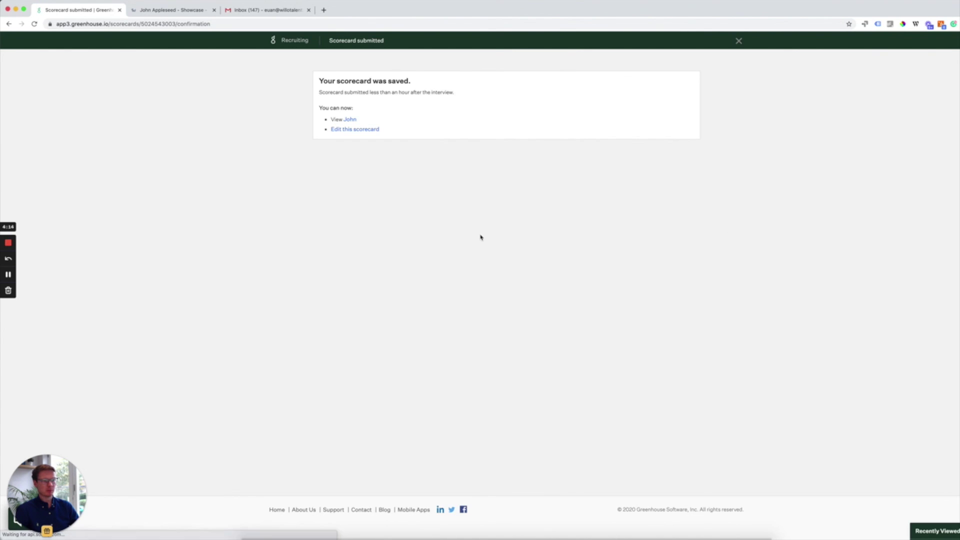
Go back to the candidate's profile from the scorecard confirmation
click(350, 120)
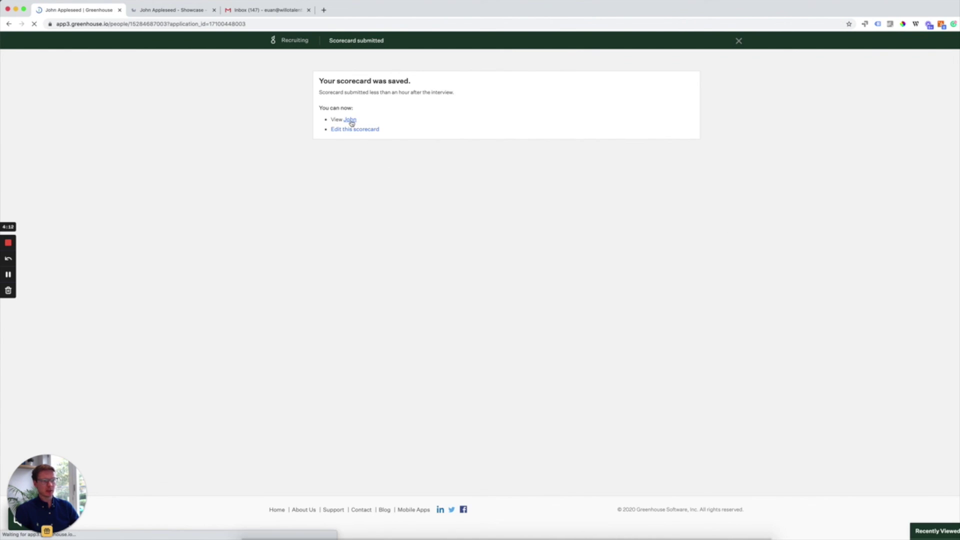